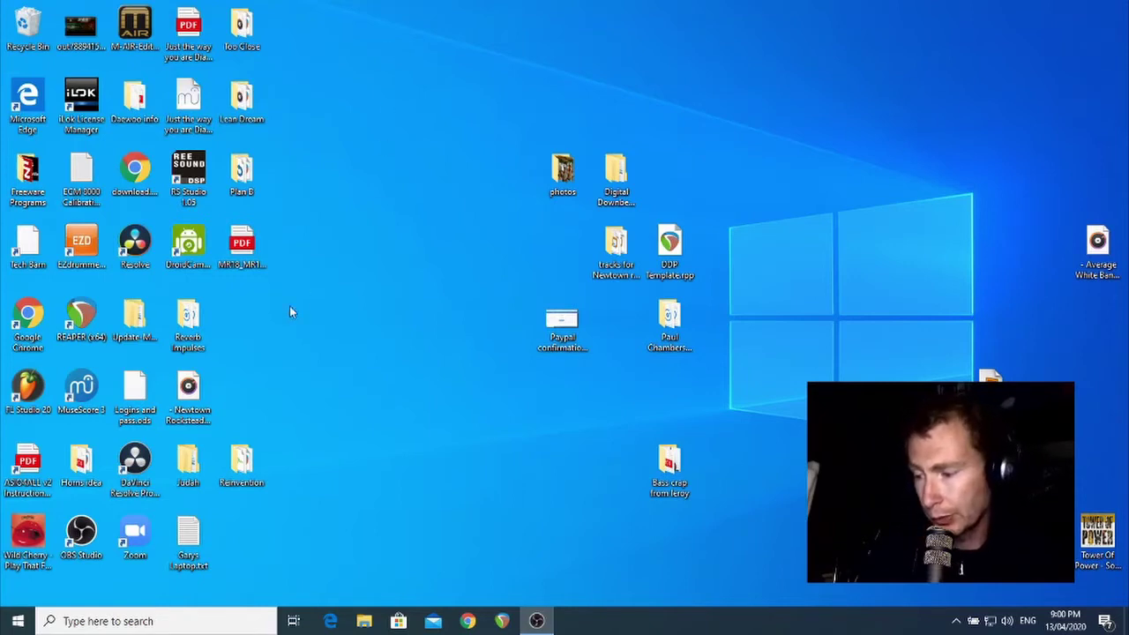
Launch REAPER with the 'Plan B working with exporting' project loaded and open the File menu.
click(501, 621)
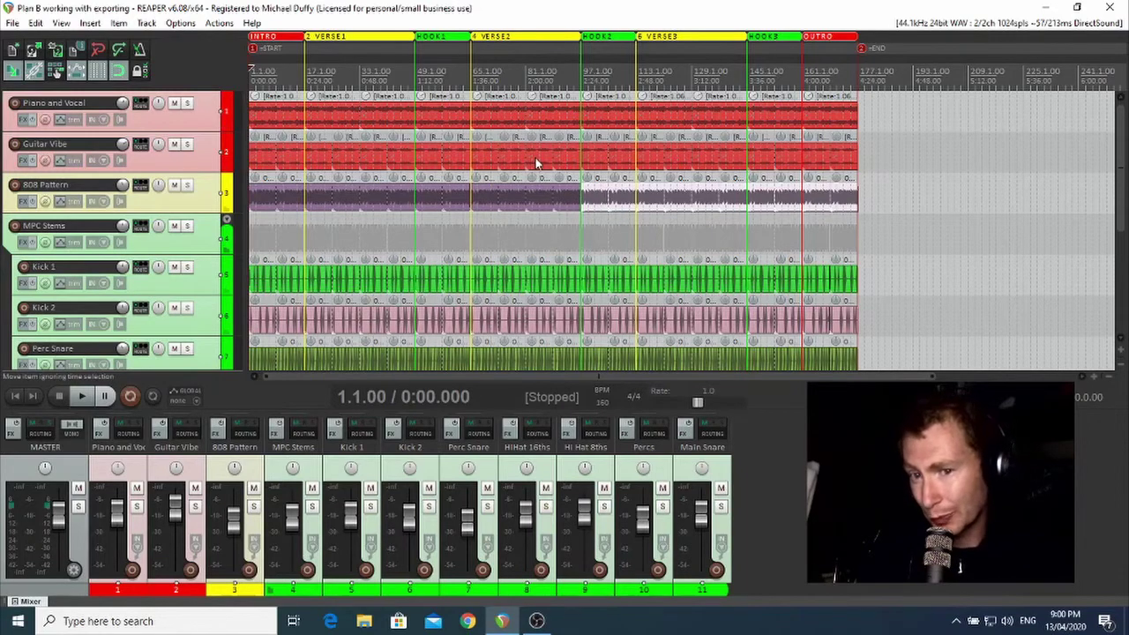
click(13, 24)
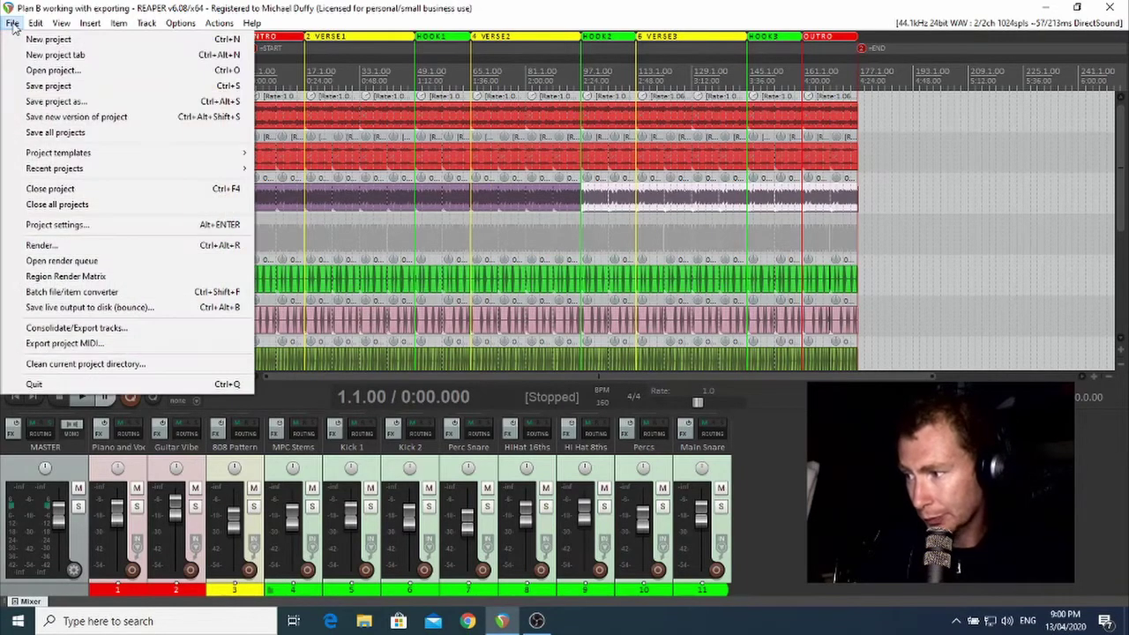
click(58, 102)
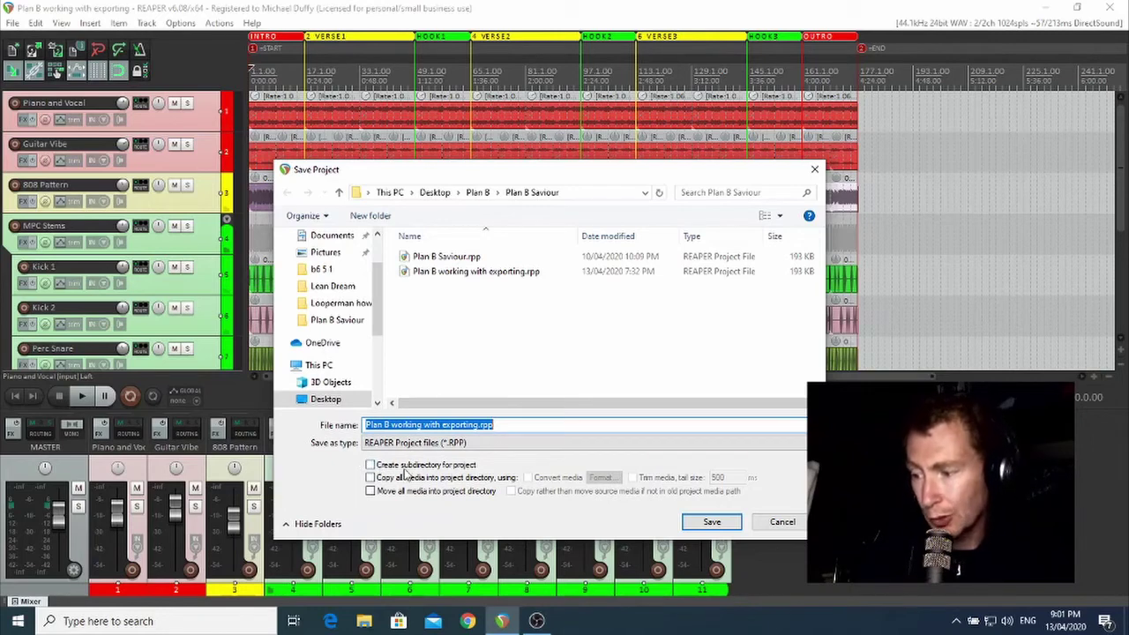
click(371, 465)
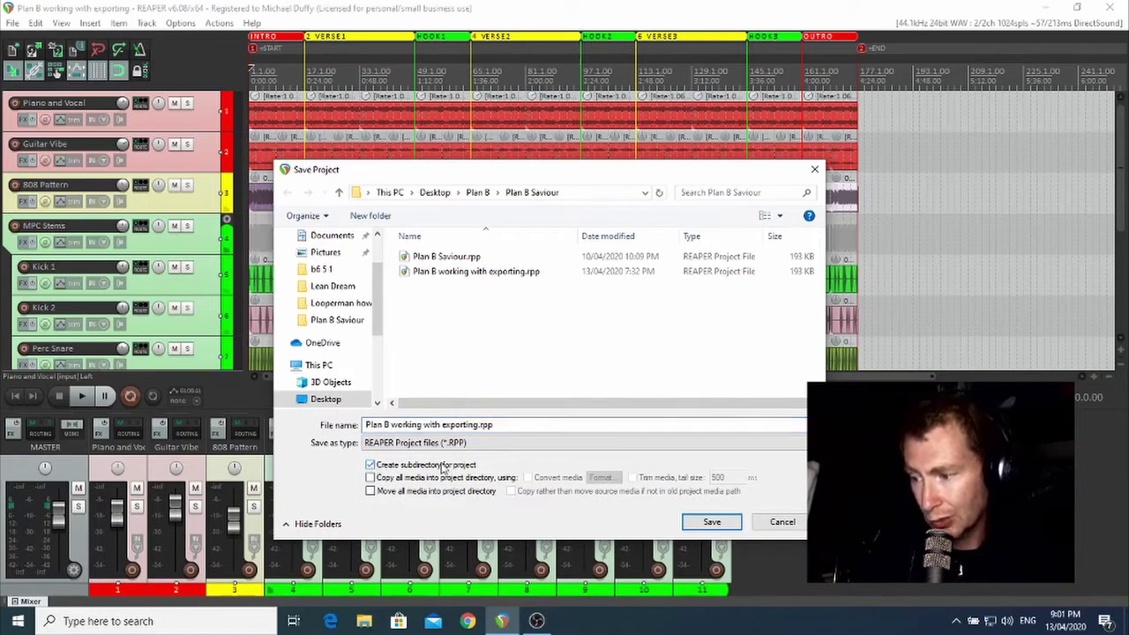
click(371, 491)
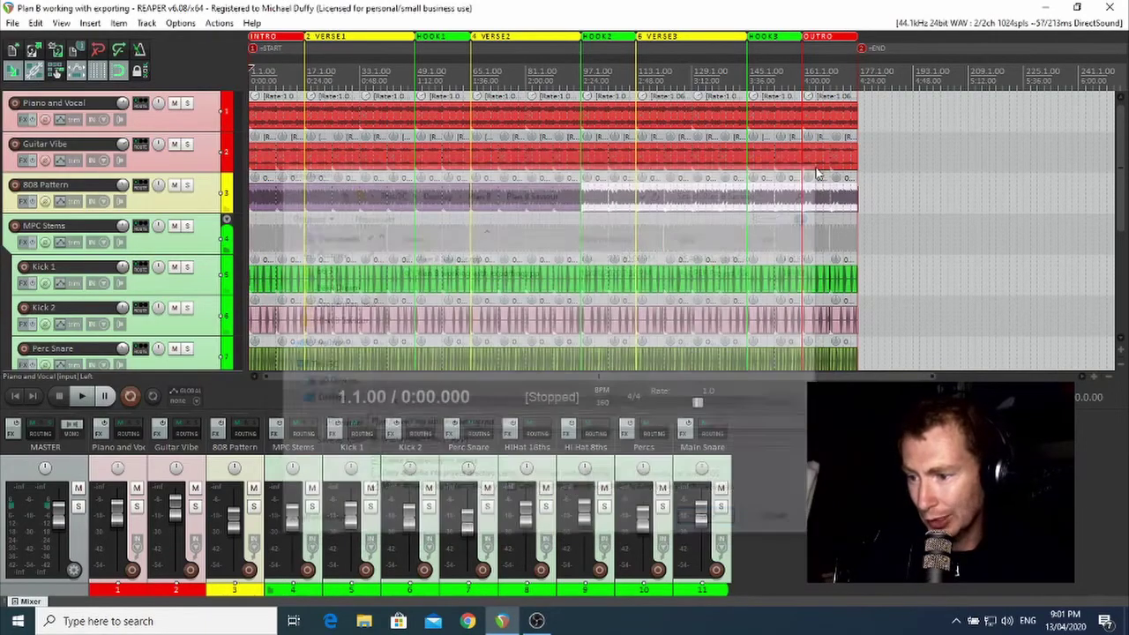
click(814, 169)
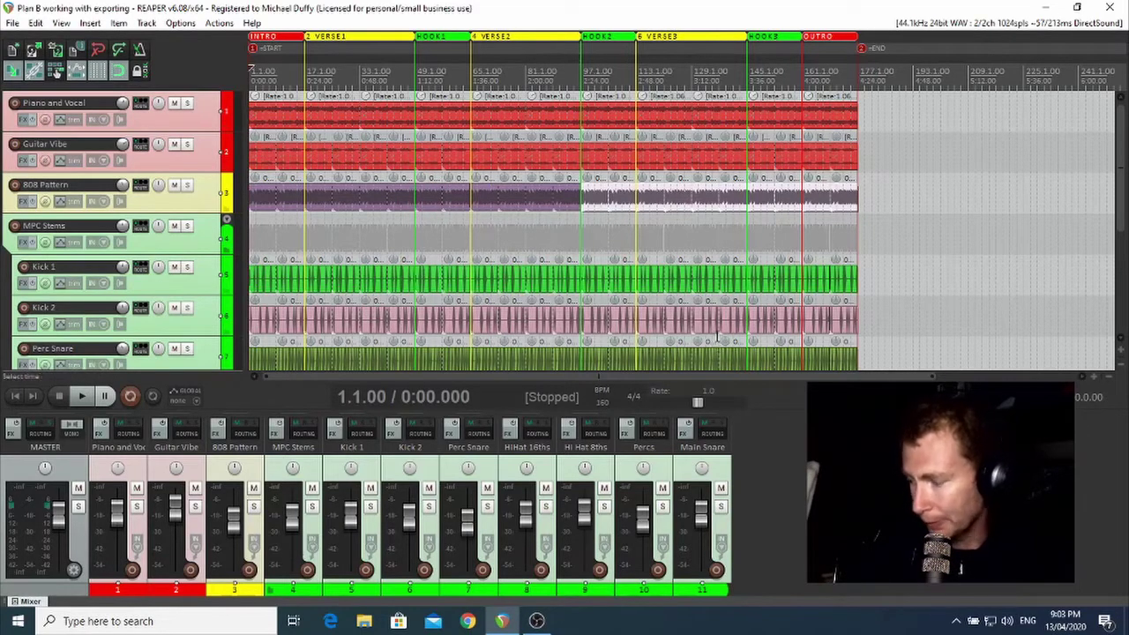
Play the song's opening and stop it, checking the master peak readouts for clipping.
key(space)
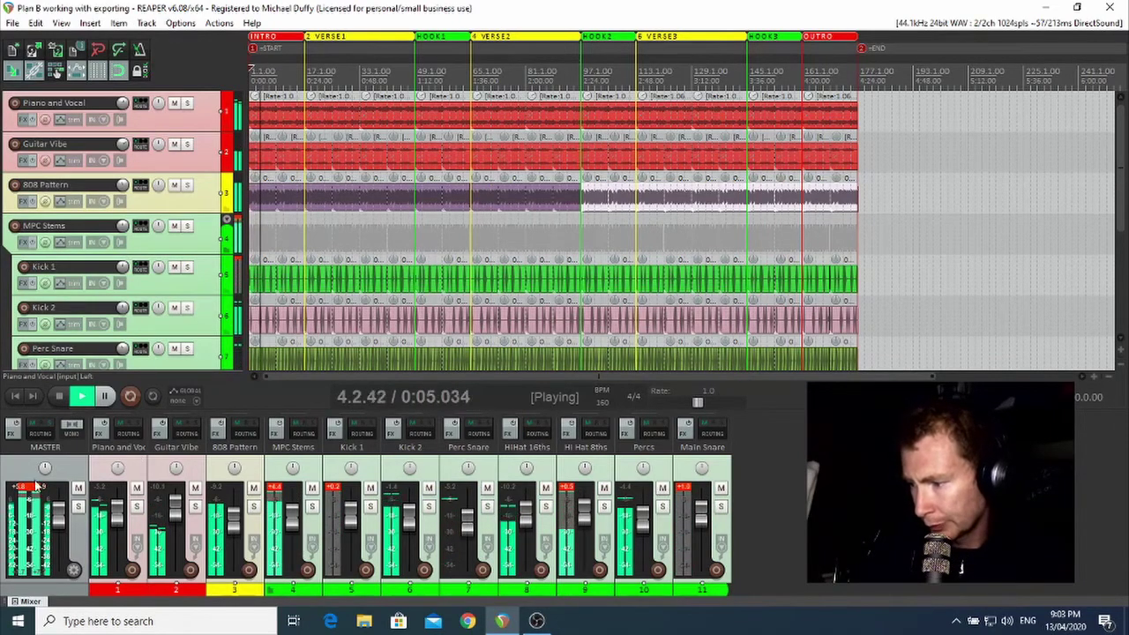
key(space)
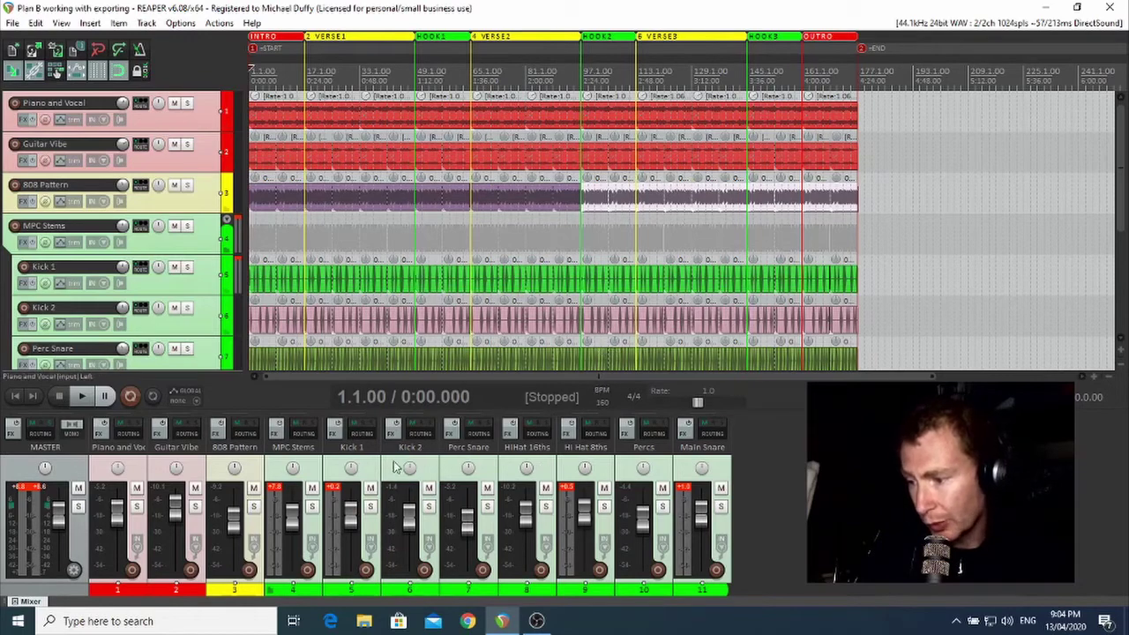
Select the MPC Stems folder and pull its fader down to about -9.75 dB.
click(229, 507)
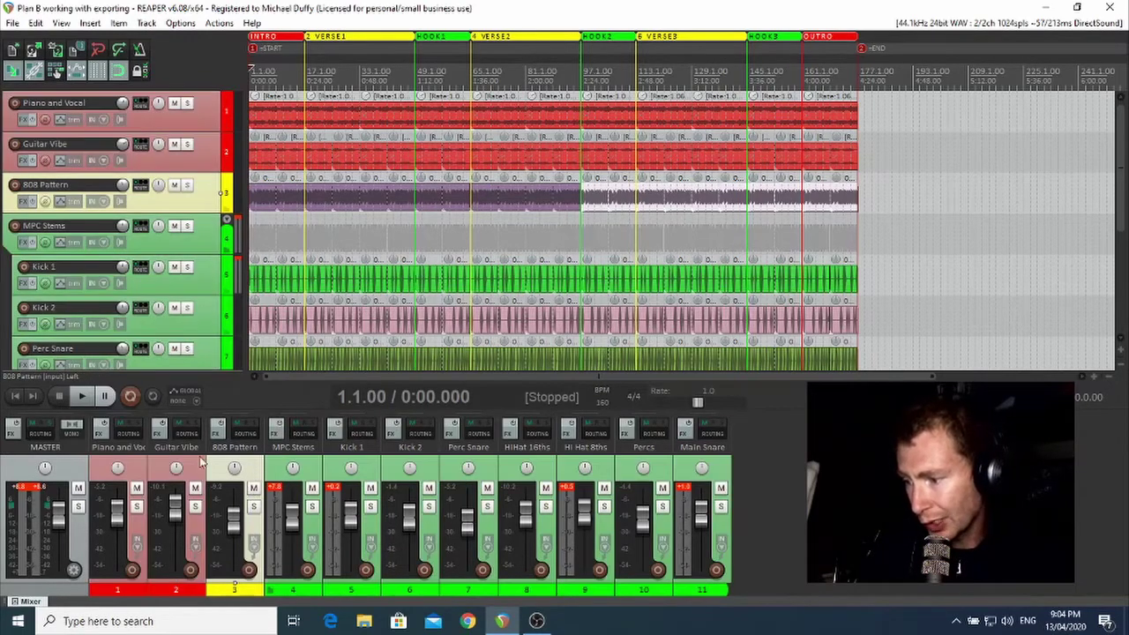
click(279, 474)
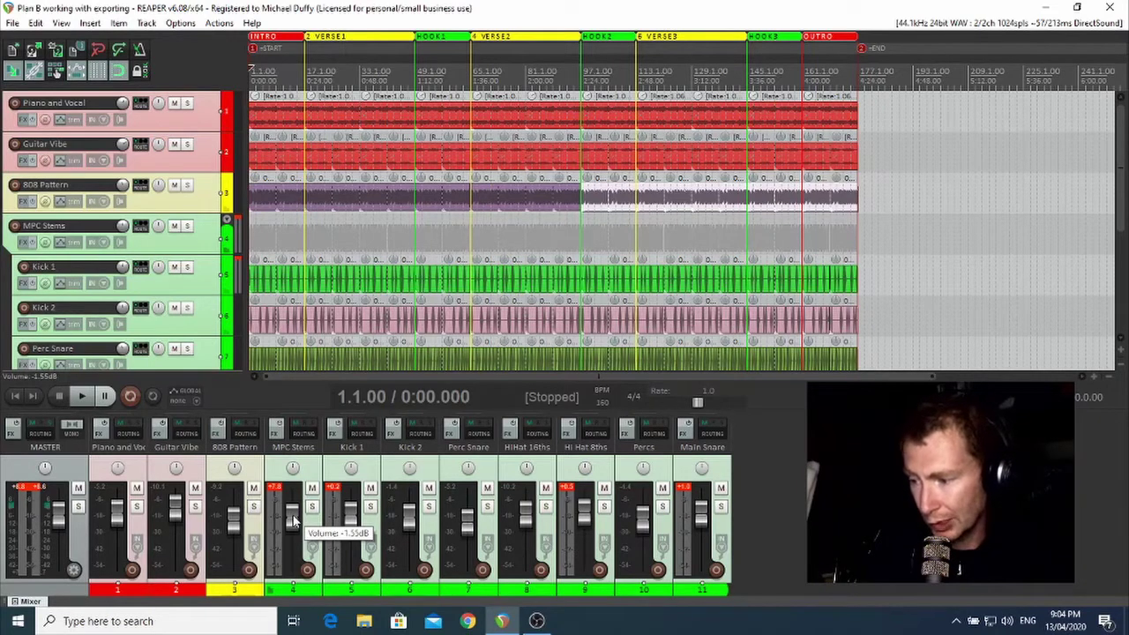
mouse_move(293, 520)
mouse_down()
mouse_move(297, 534)
mouse_move(297, 521)
mouse_up()
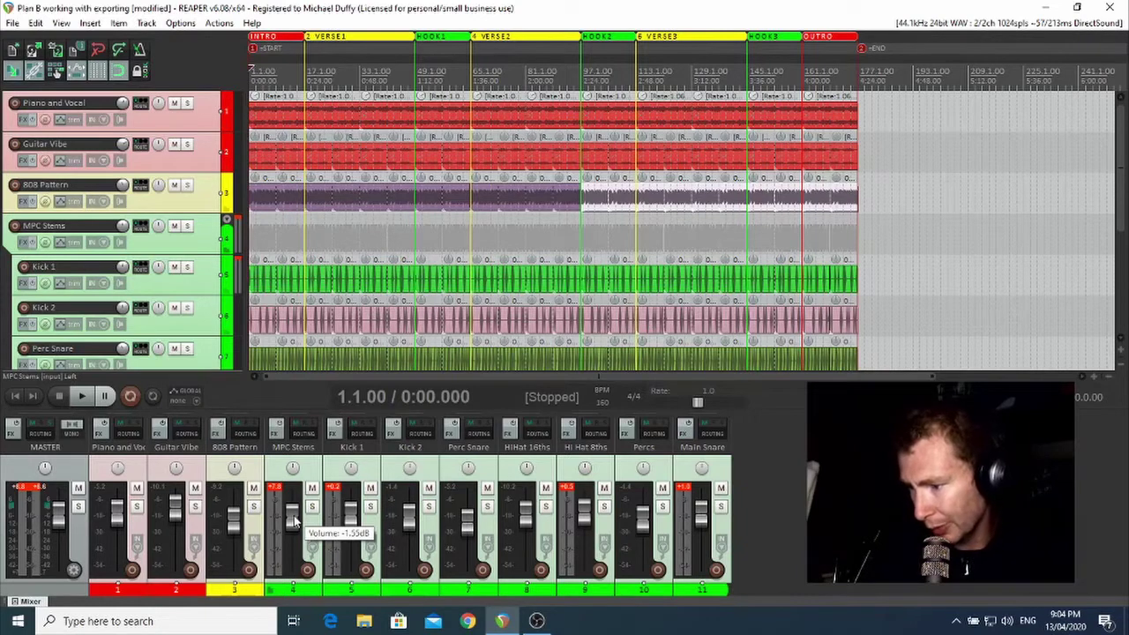
drag(295, 521, 296, 530)
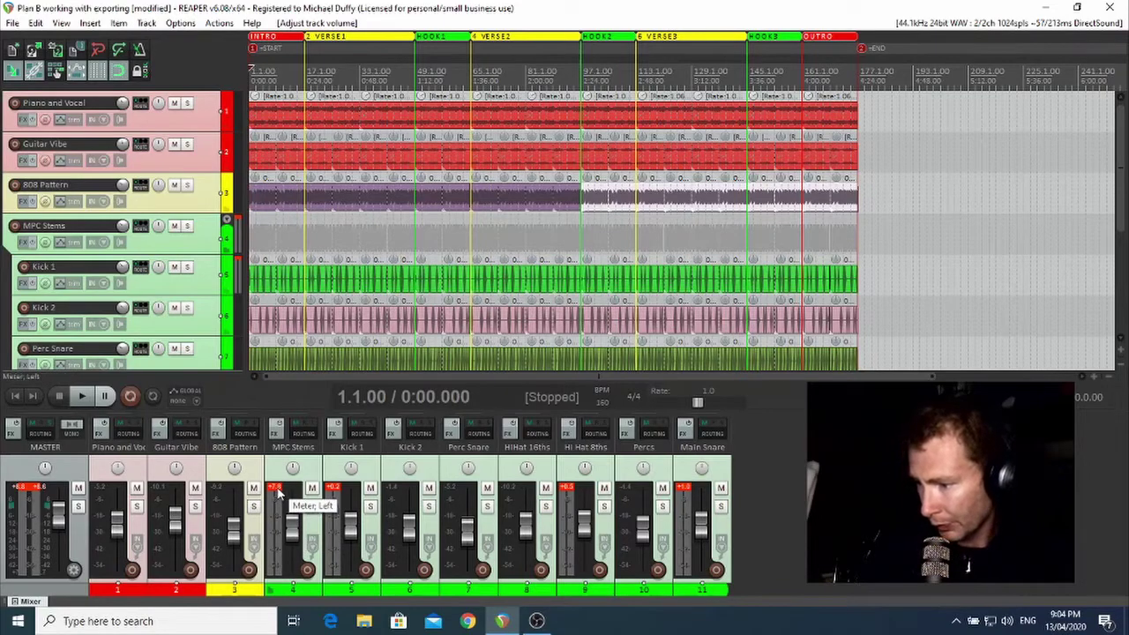
Reset the master, MPC Stems, Kick 1, Hi Hat 8ths and Main Snare clip readouts, then replay the opening.
click(37, 501)
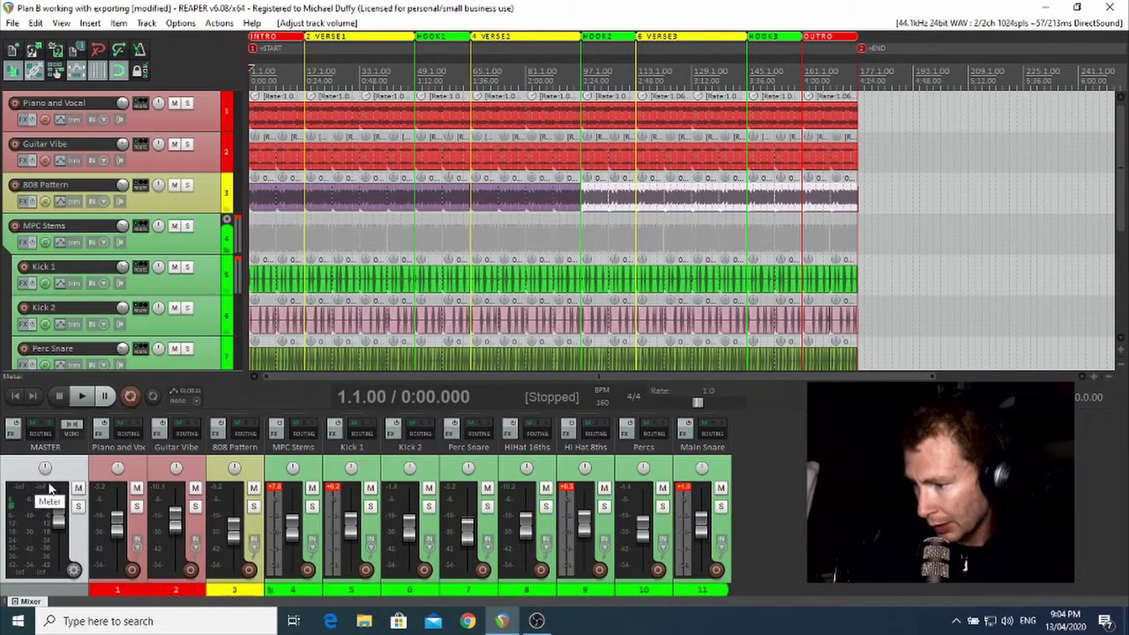
click(269, 499)
click(333, 492)
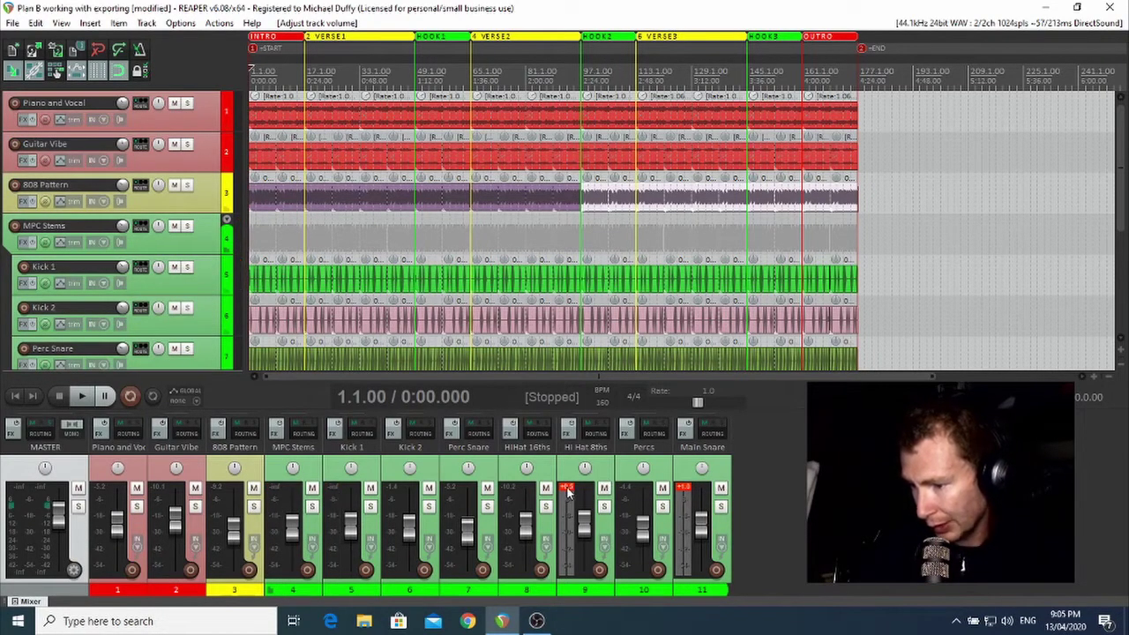
click(569, 494)
click(684, 487)
key(space)
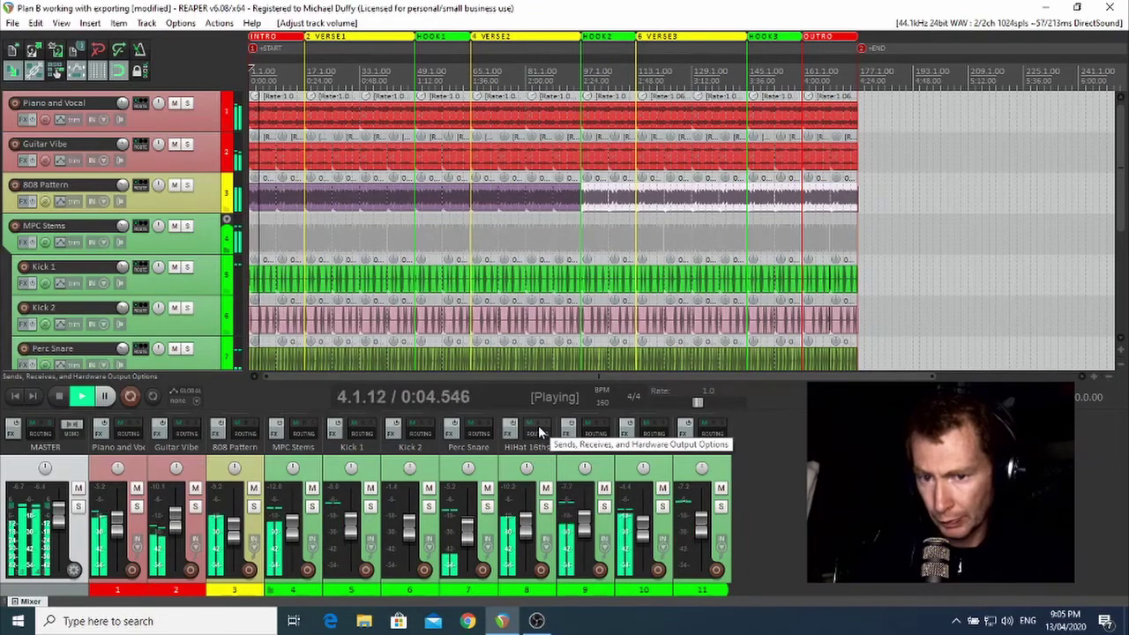
key(space)
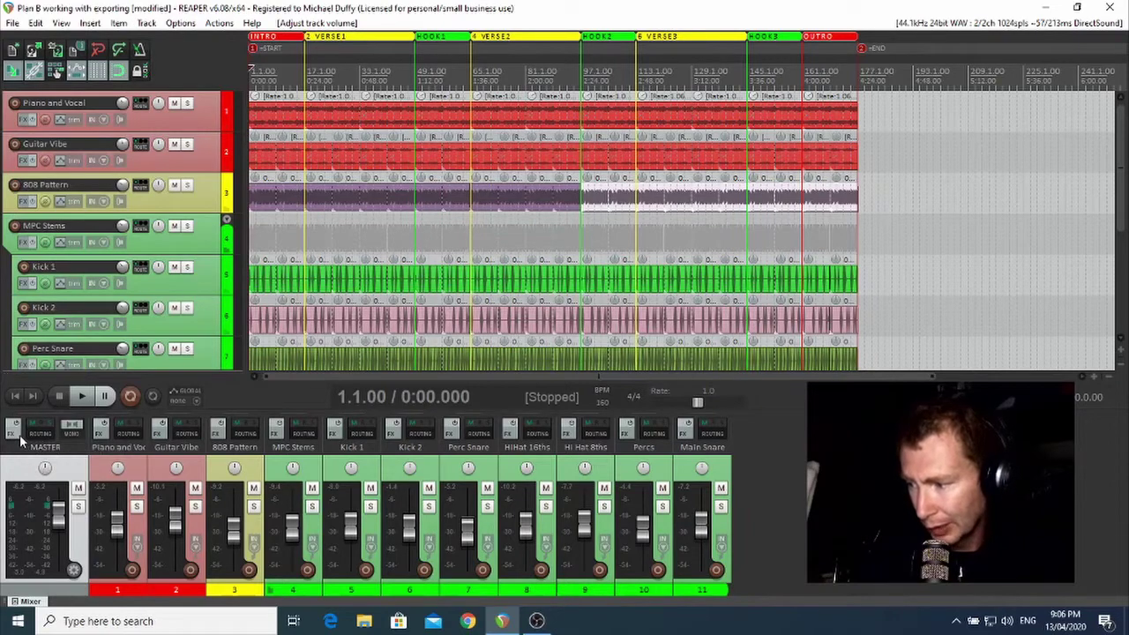
Filter the master track's FX list with 'limit' and choose JS: Master Limiter.
click(15, 436)
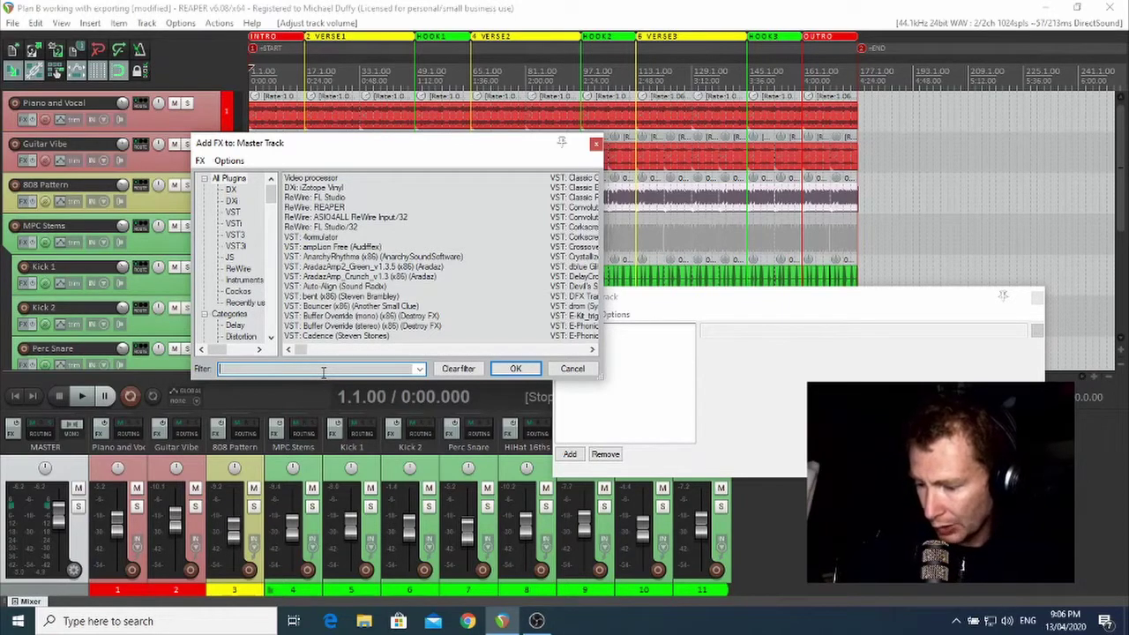
text(limiter)
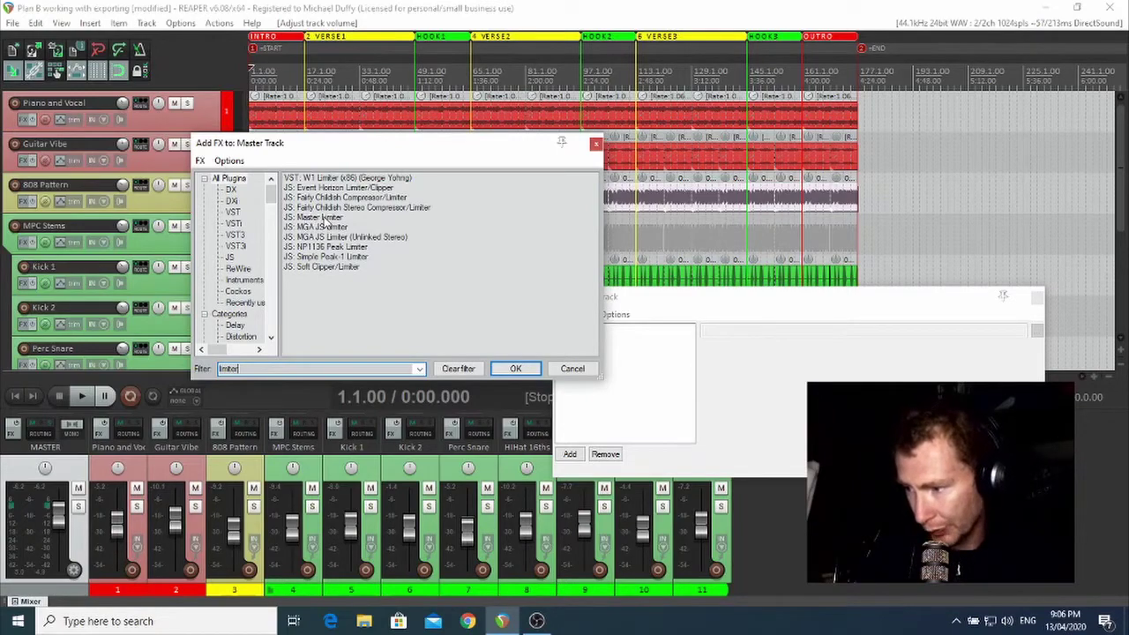
click(325, 218)
Confirm the limiter and reposition its window to show Threshold -3.0 dB and Limit -0.1 dB.
click(515, 368)
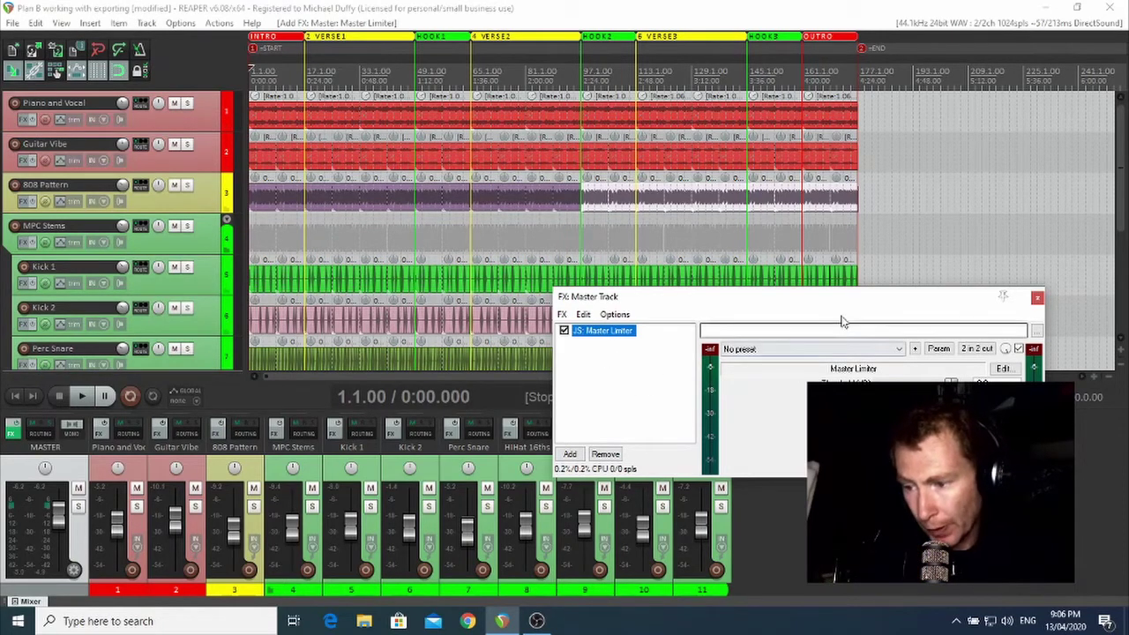
drag(845, 300, 582, 119)
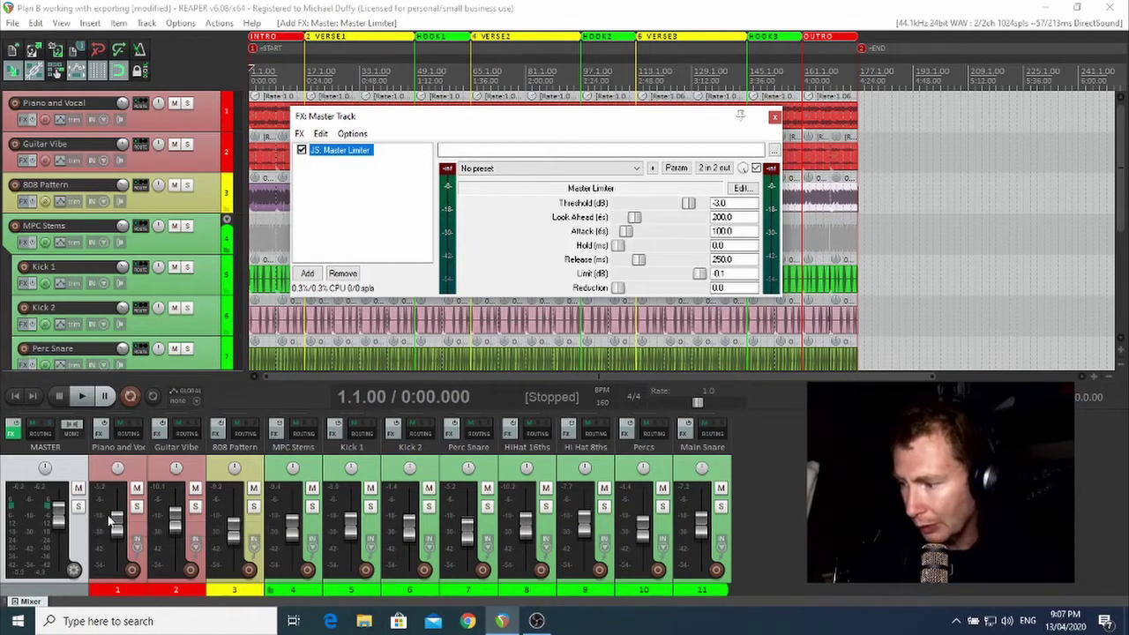
During playback, drag the Master Limiter Threshold down to -10.1 dB, then stop.
mouse_move(116, 516)
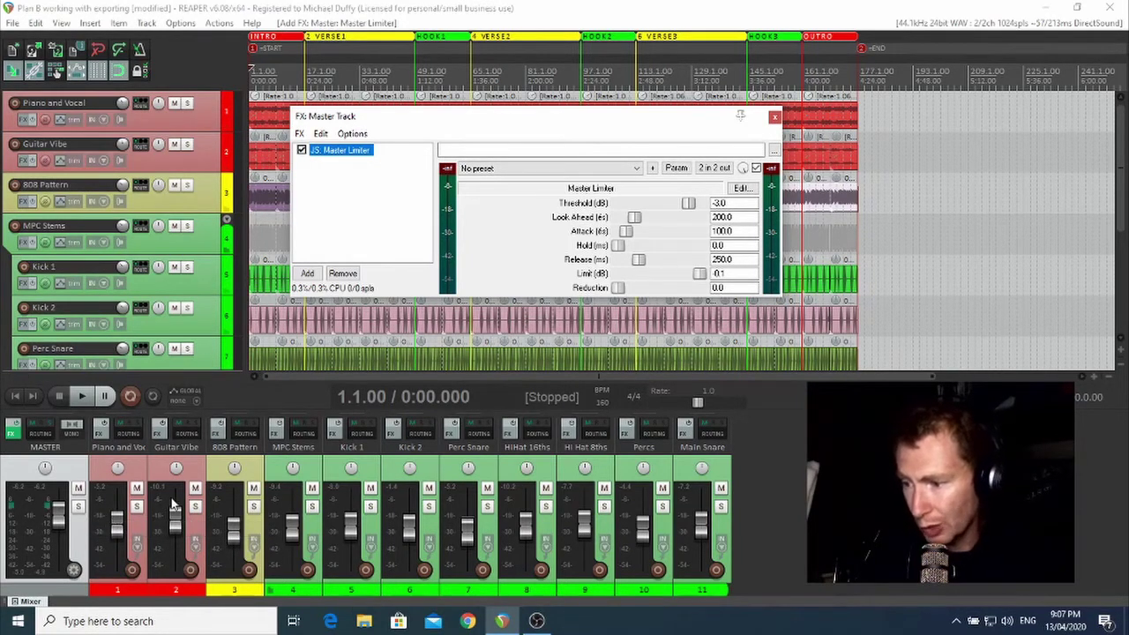
mouse_move(174, 504)
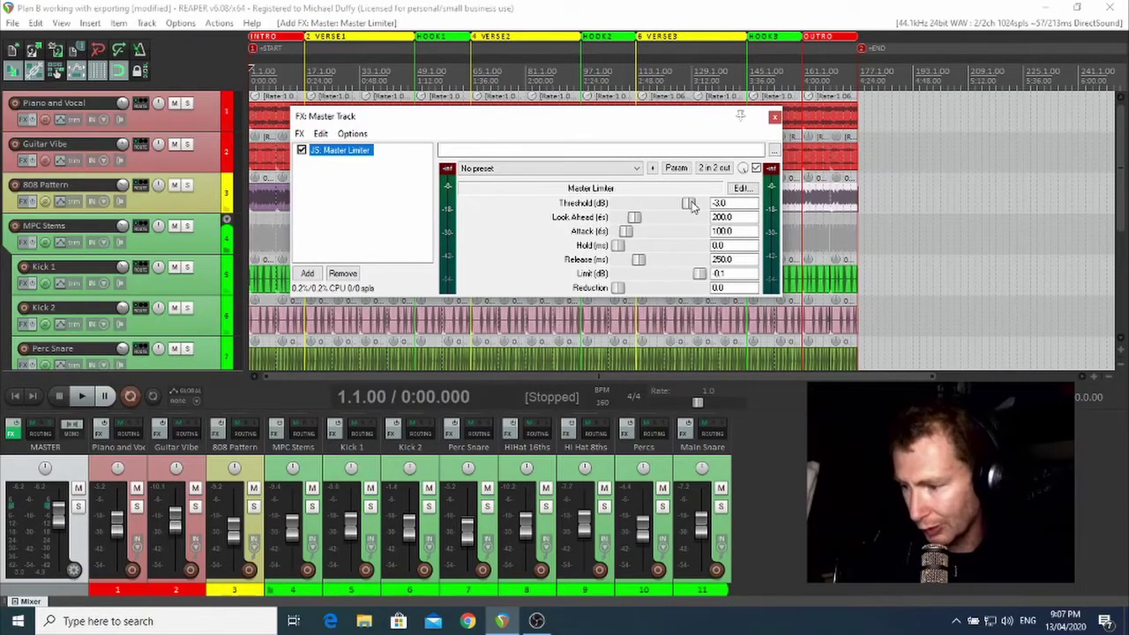
key(space)
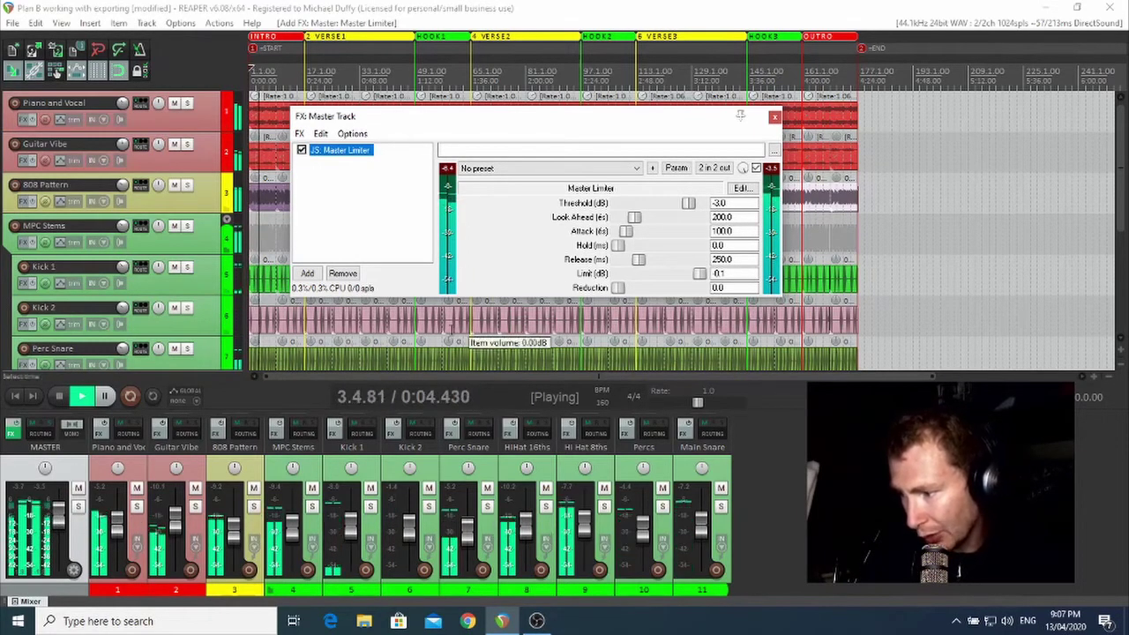
click(690, 204)
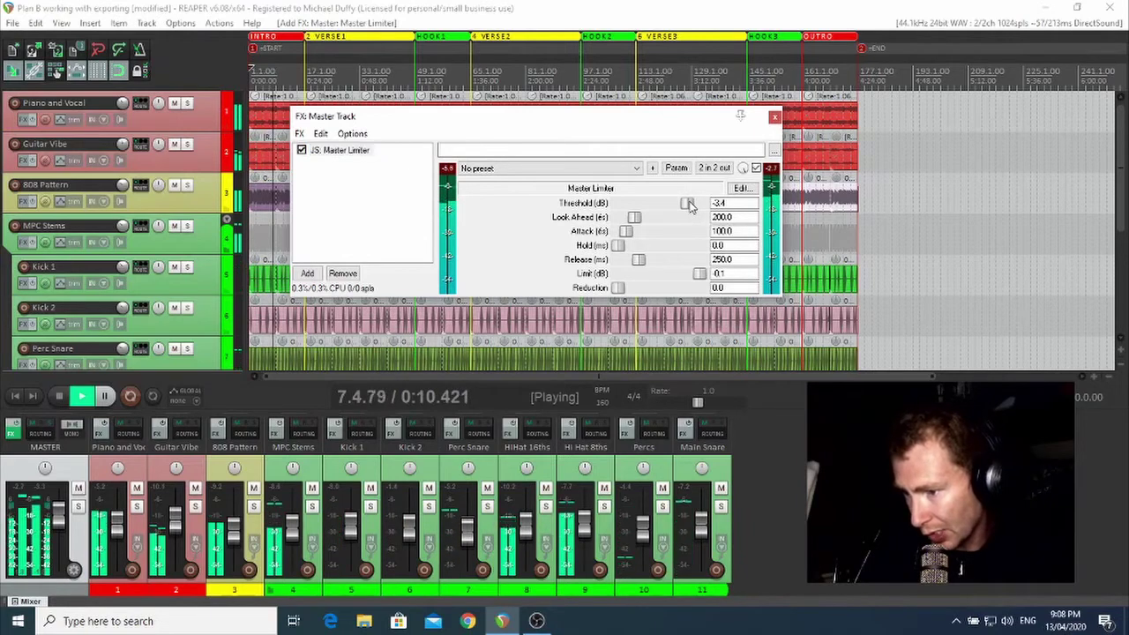
drag(691, 203, 662, 206)
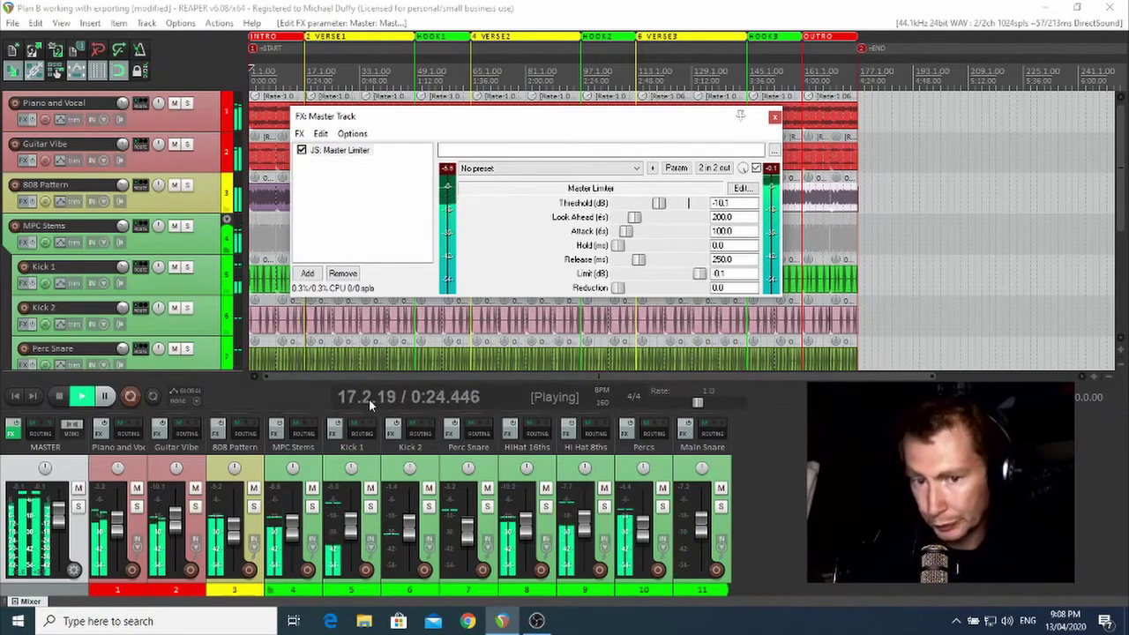
key(space)
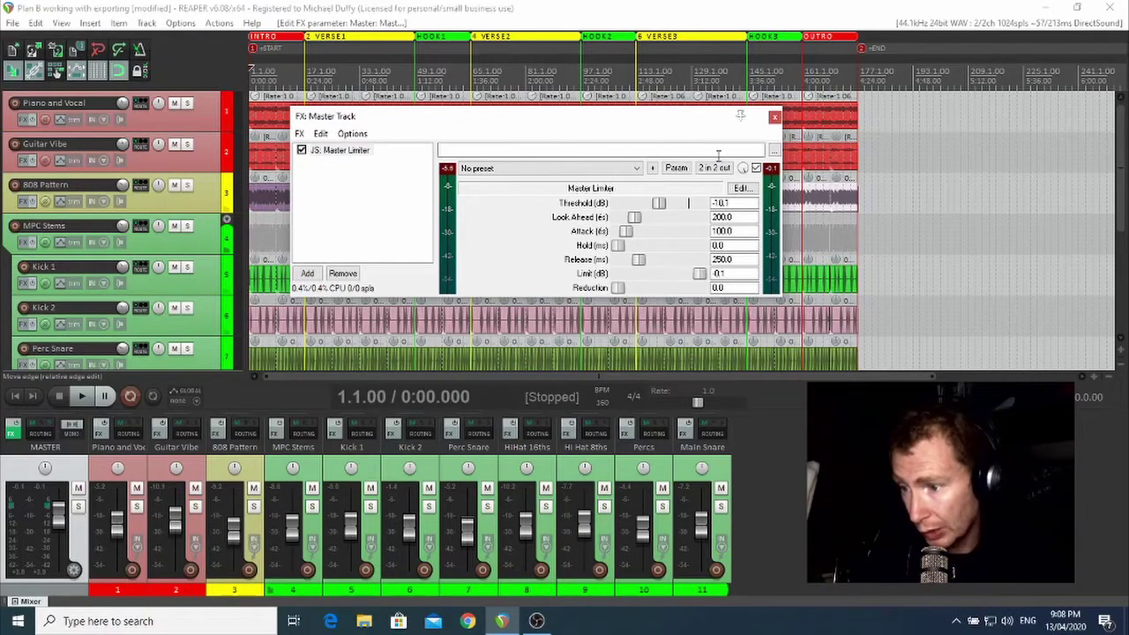
Close the FX: Master Track window and open Render to File from the File menu.
click(775, 117)
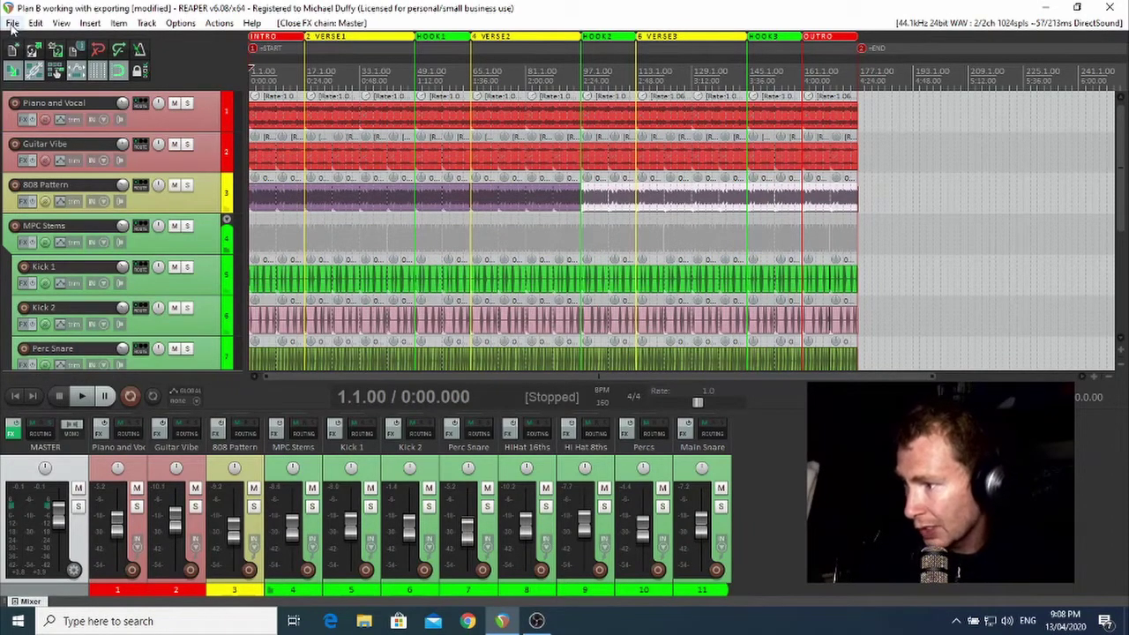
click(13, 23)
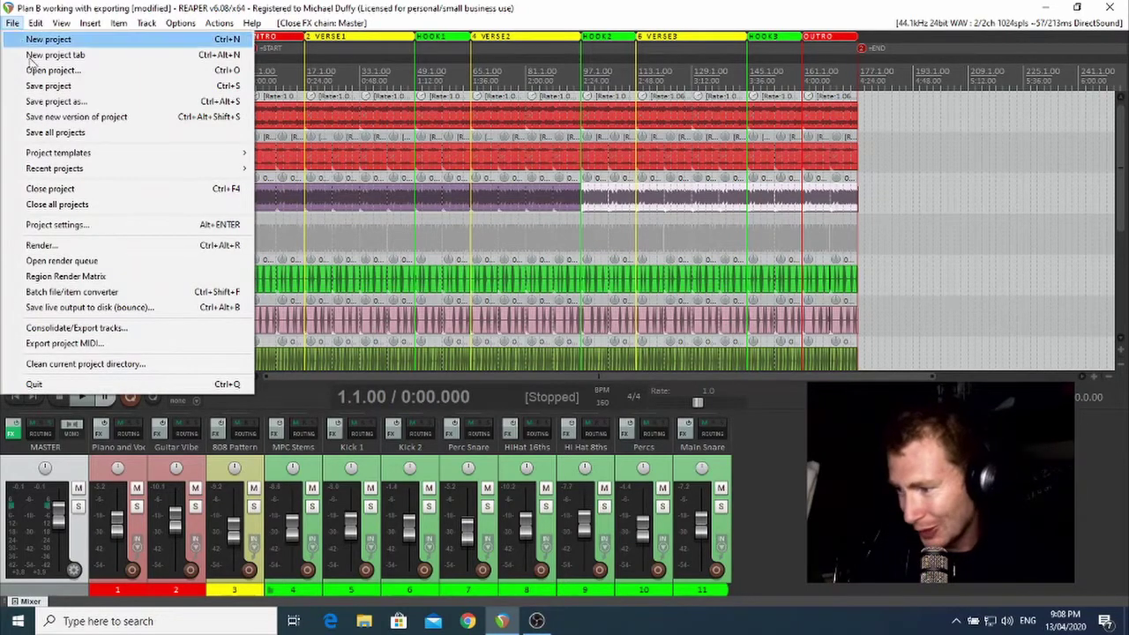
click(80, 246)
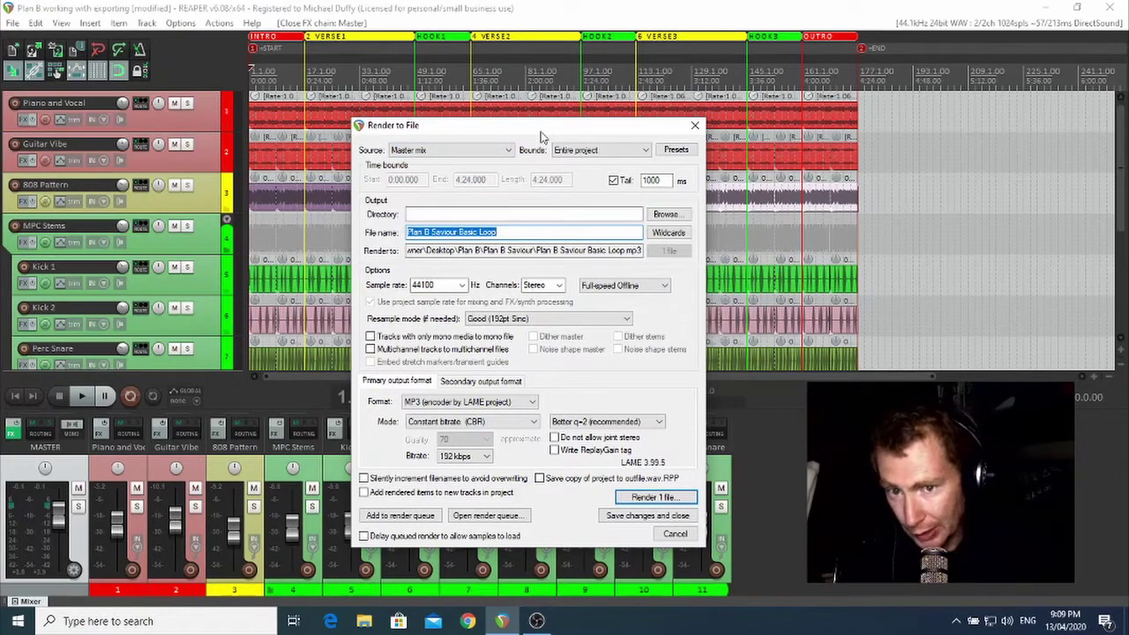
click(432, 153)
click(441, 169)
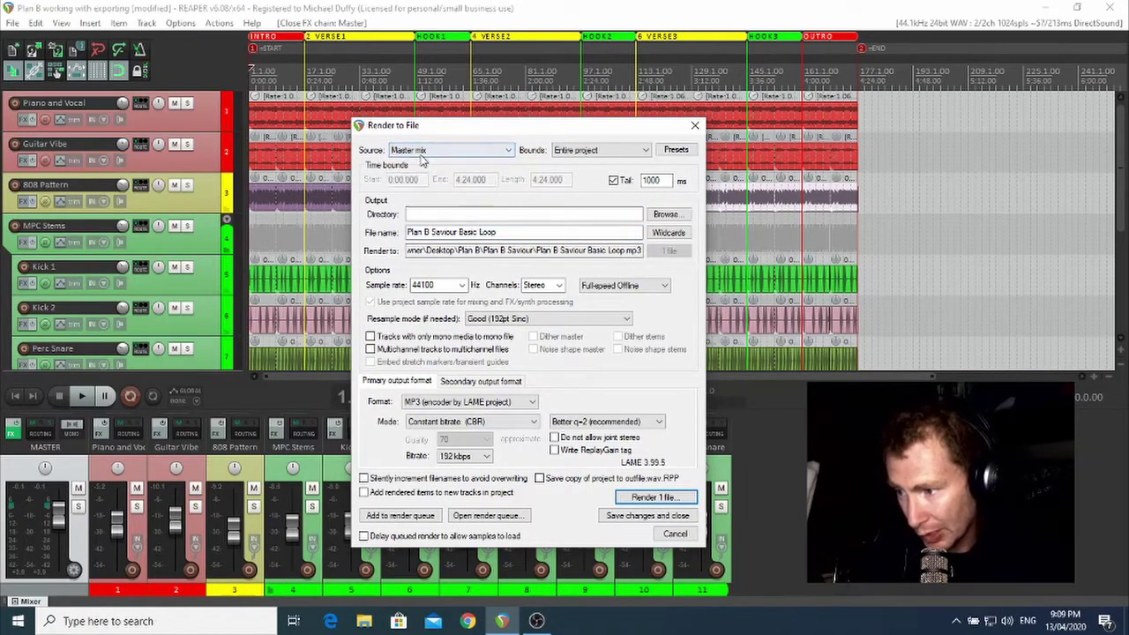
click(582, 151)
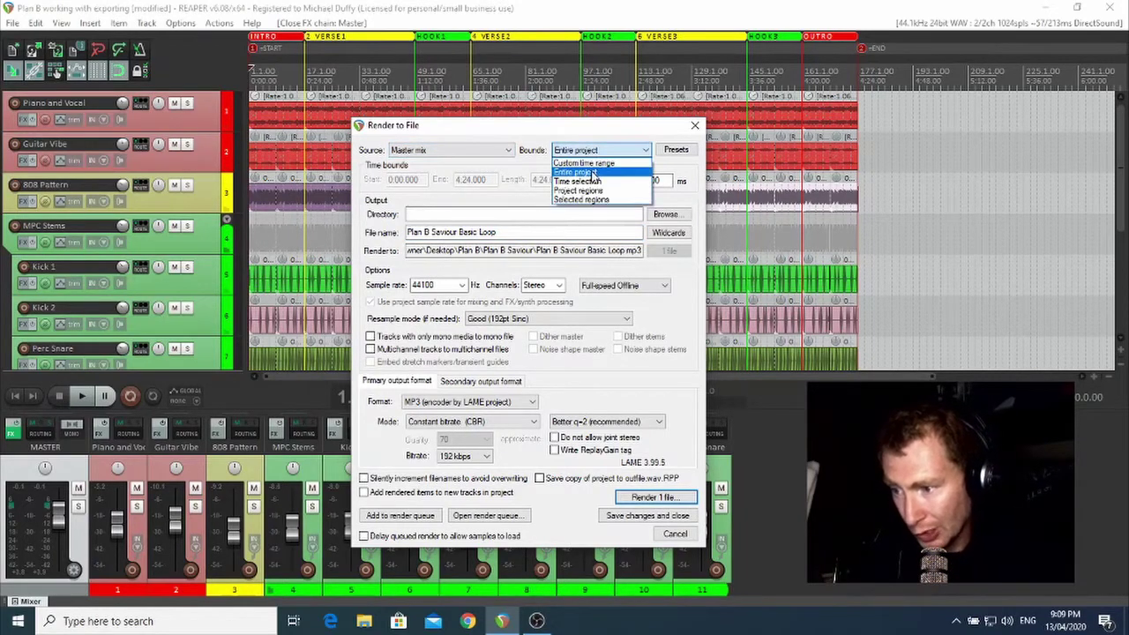
click(606, 150)
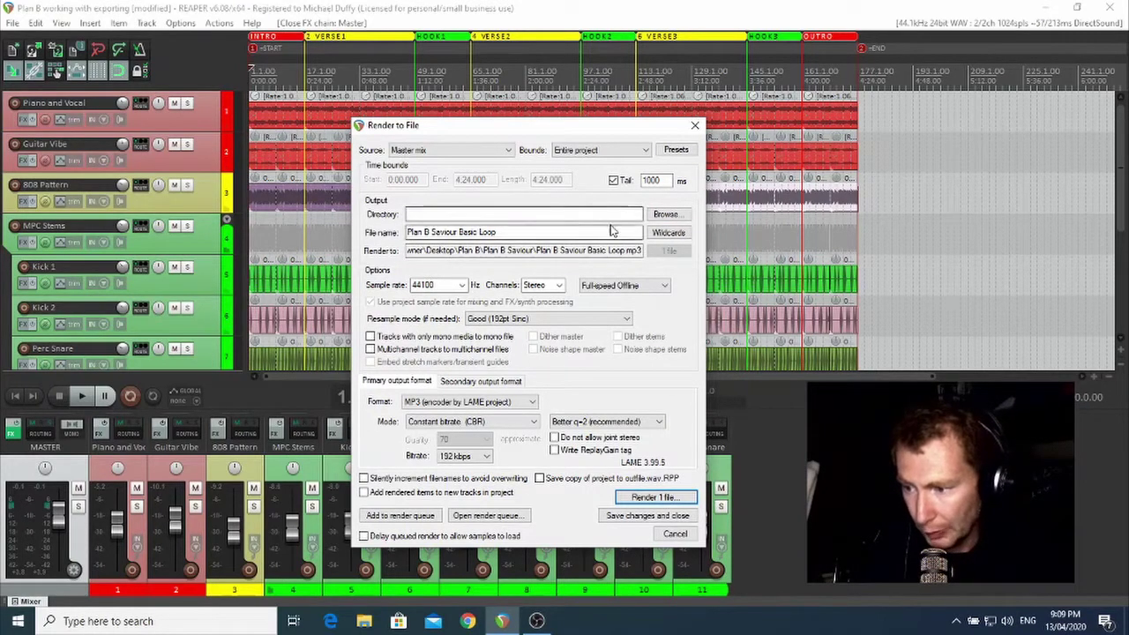
click(664, 214)
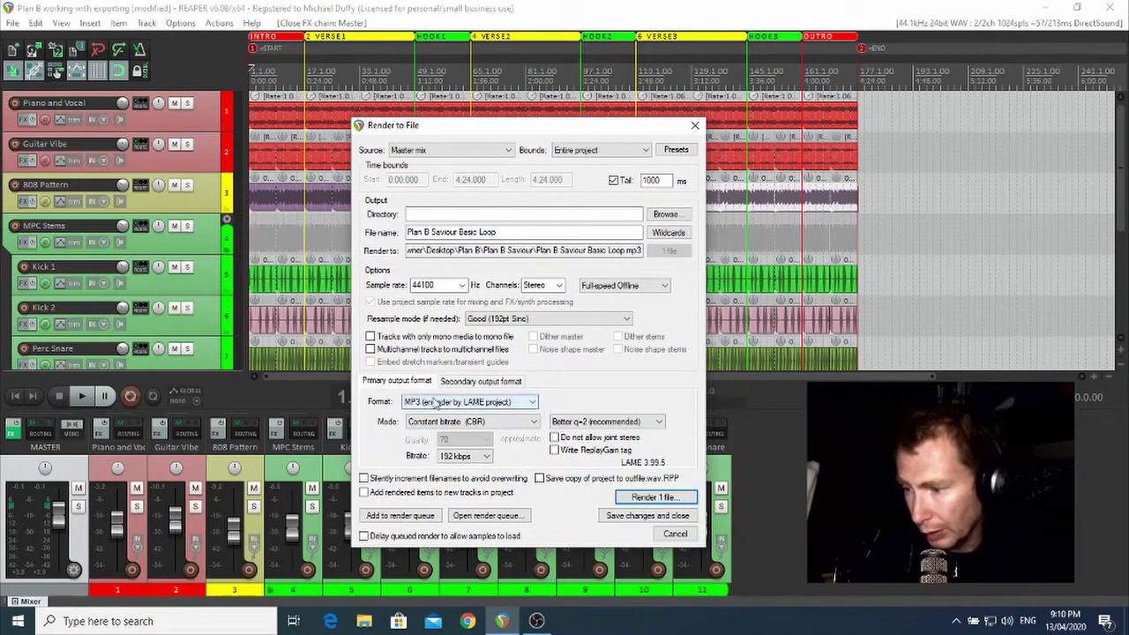
click(435, 404)
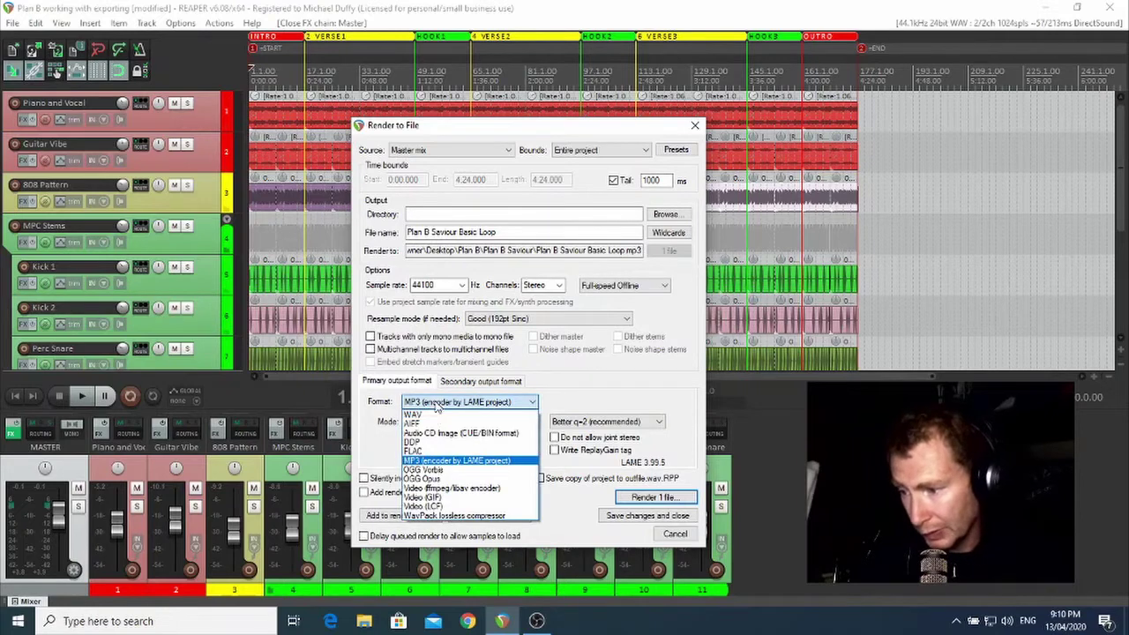
click(439, 462)
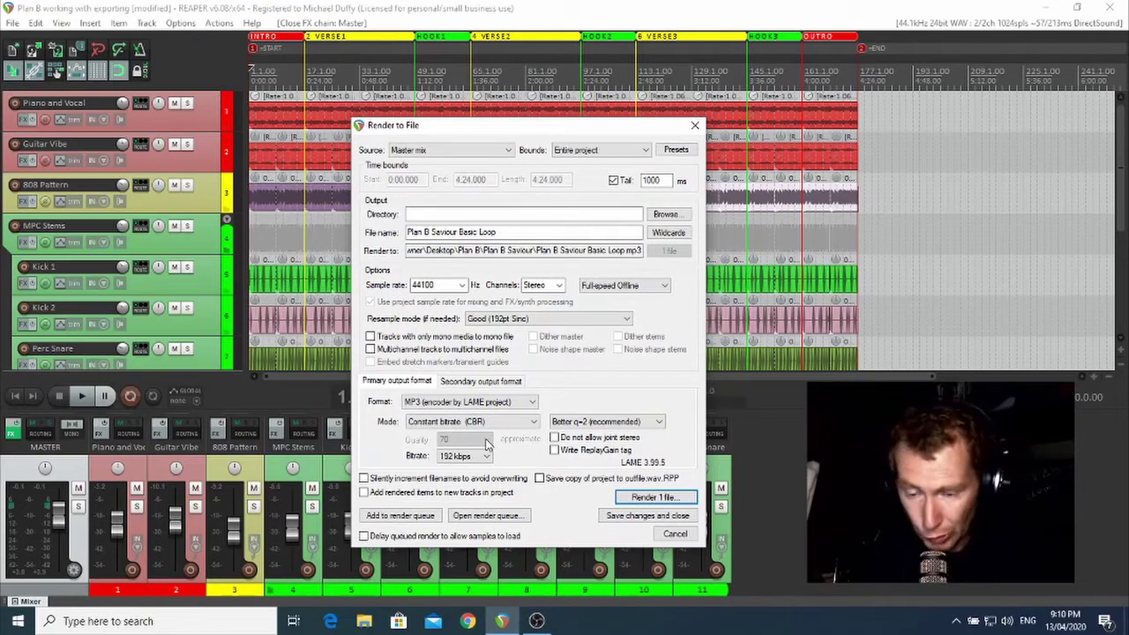
click(483, 402)
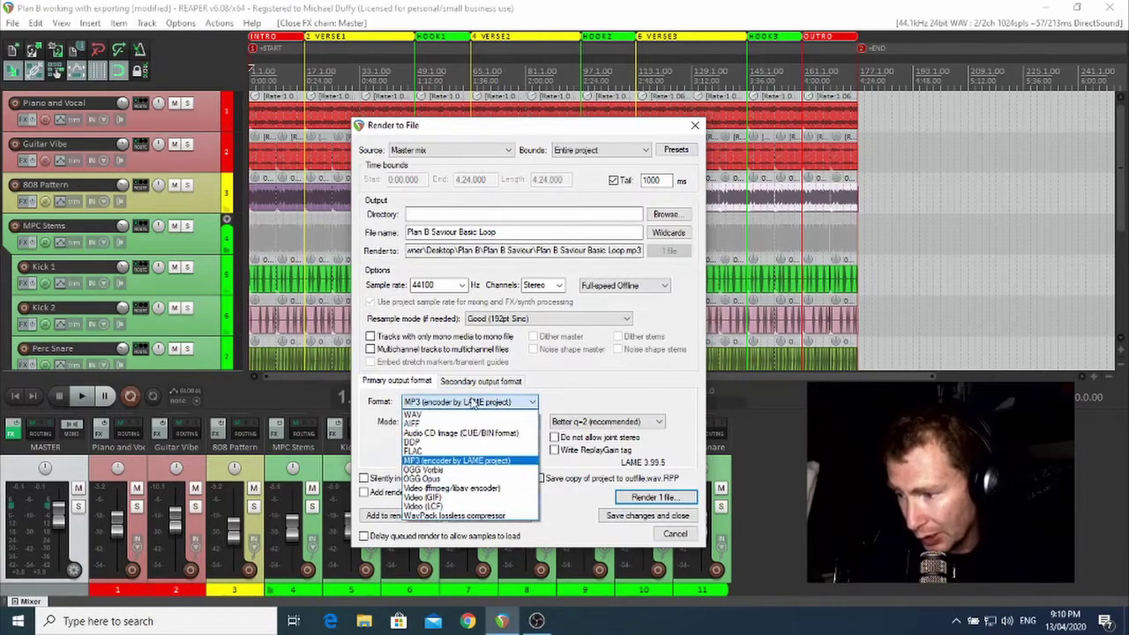
click(438, 416)
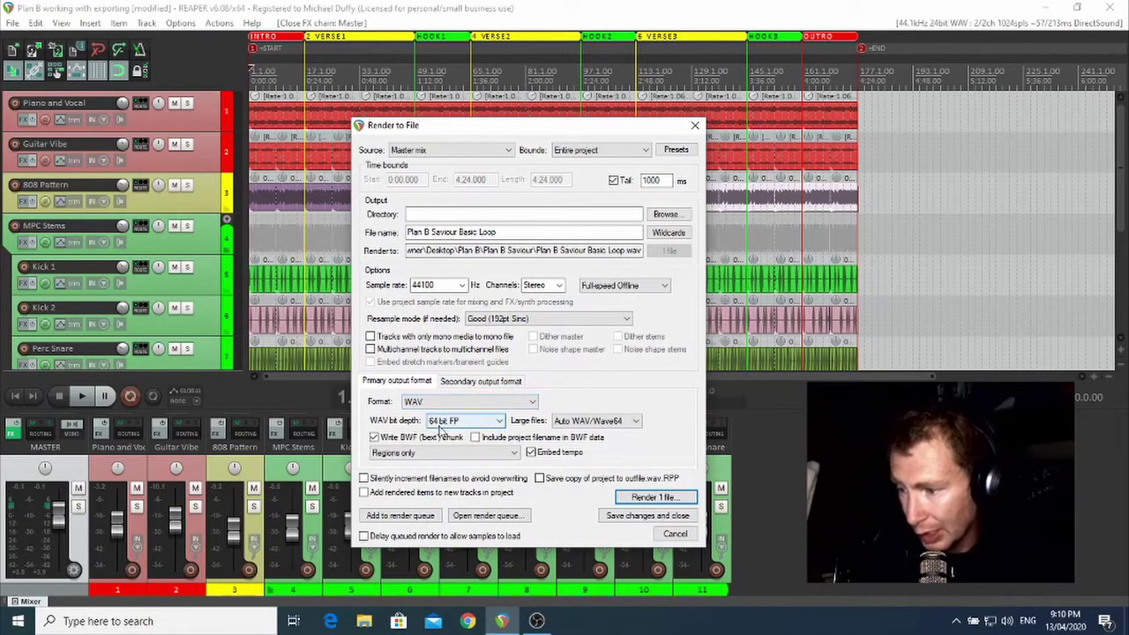
click(494, 423)
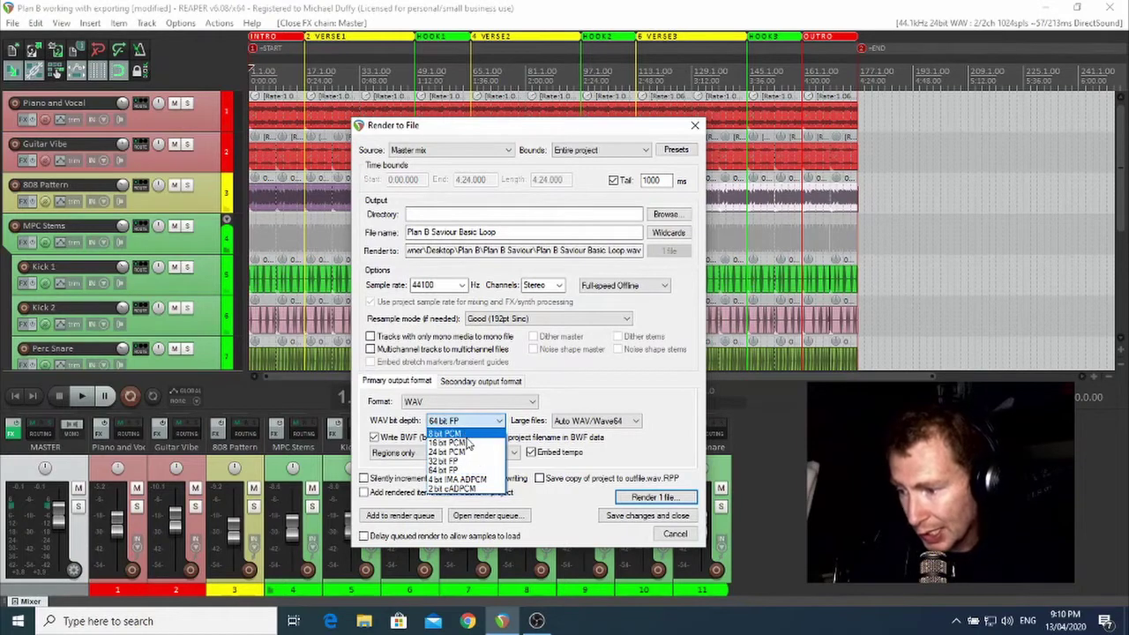
click(463, 442)
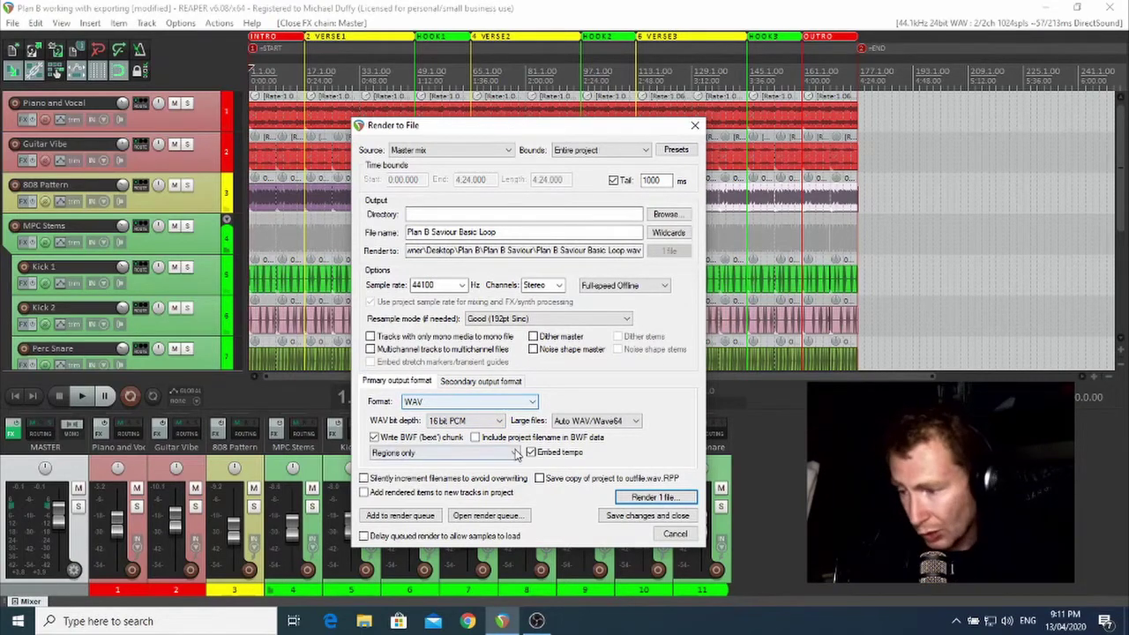
click(485, 404)
click(467, 466)
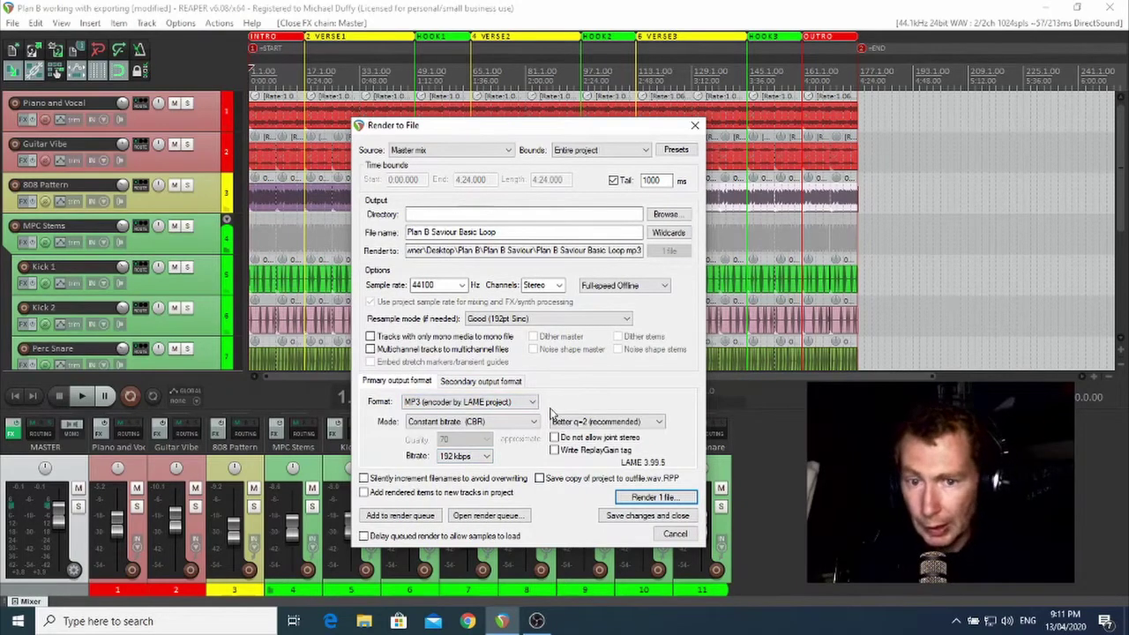
Render one file, 'Plan B Saviour Basic Loop.mp3', overwriting the existing MP3.
click(656, 499)
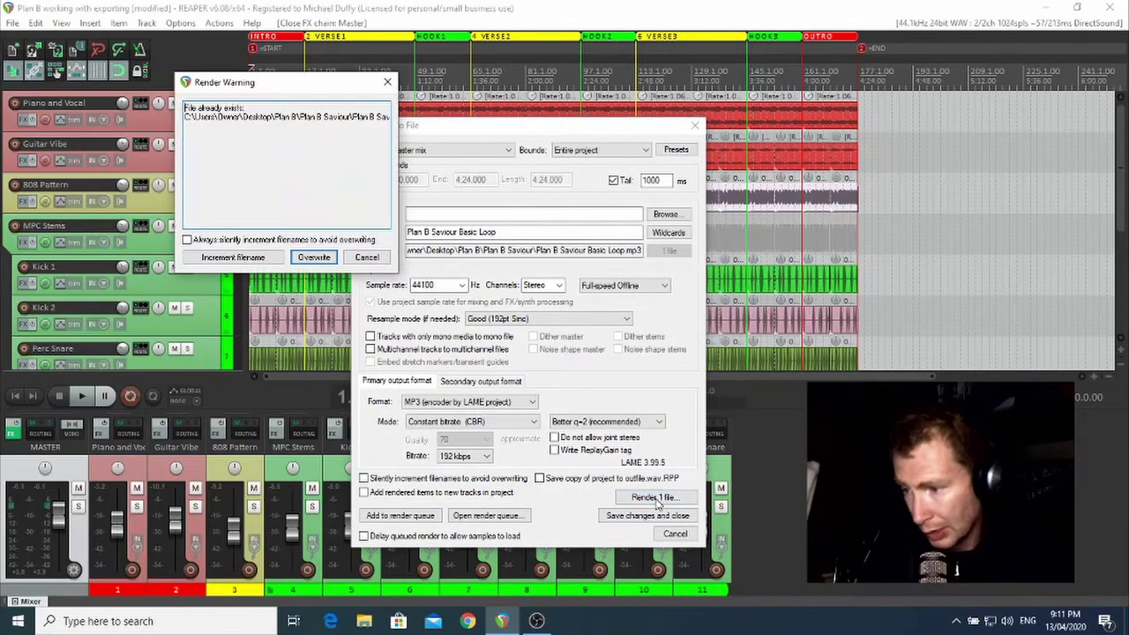
click(315, 257)
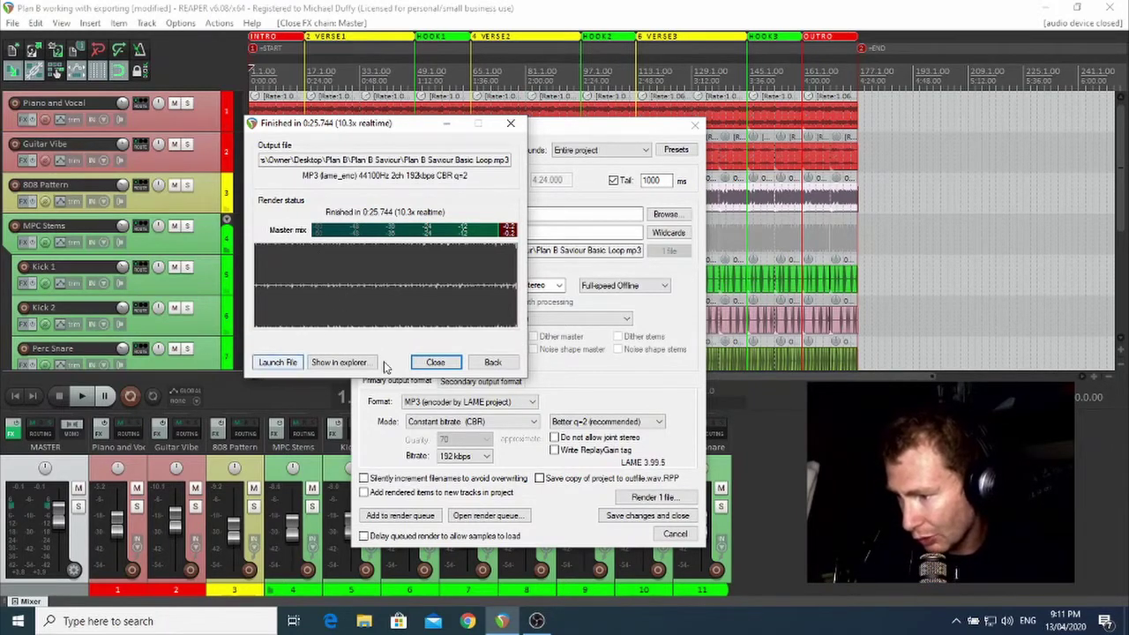
click(339, 363)
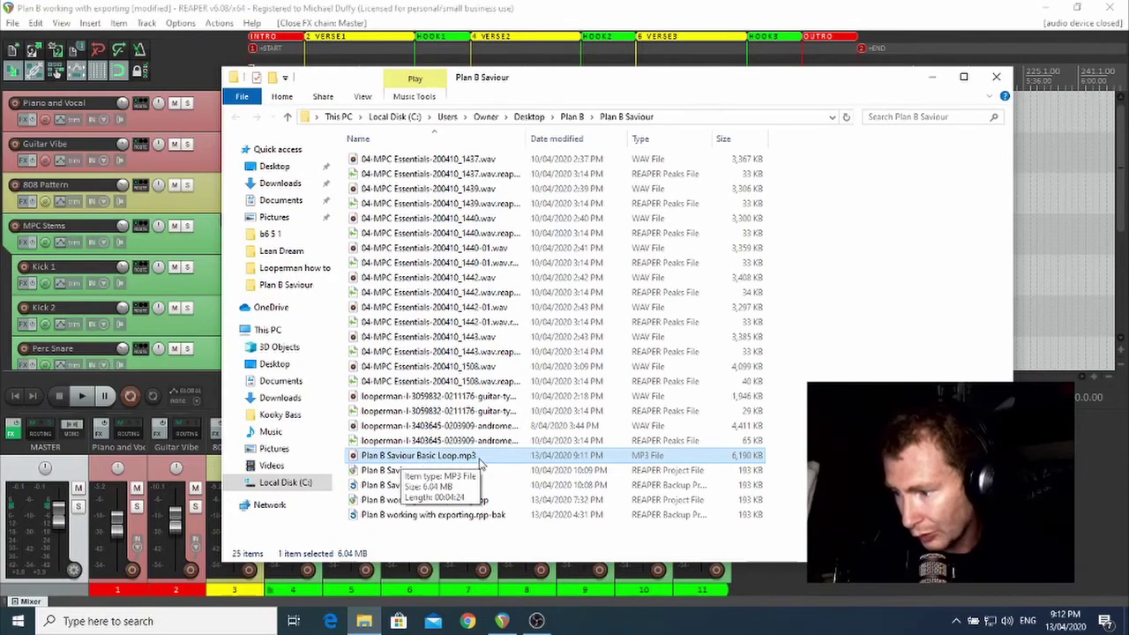
click(934, 78)
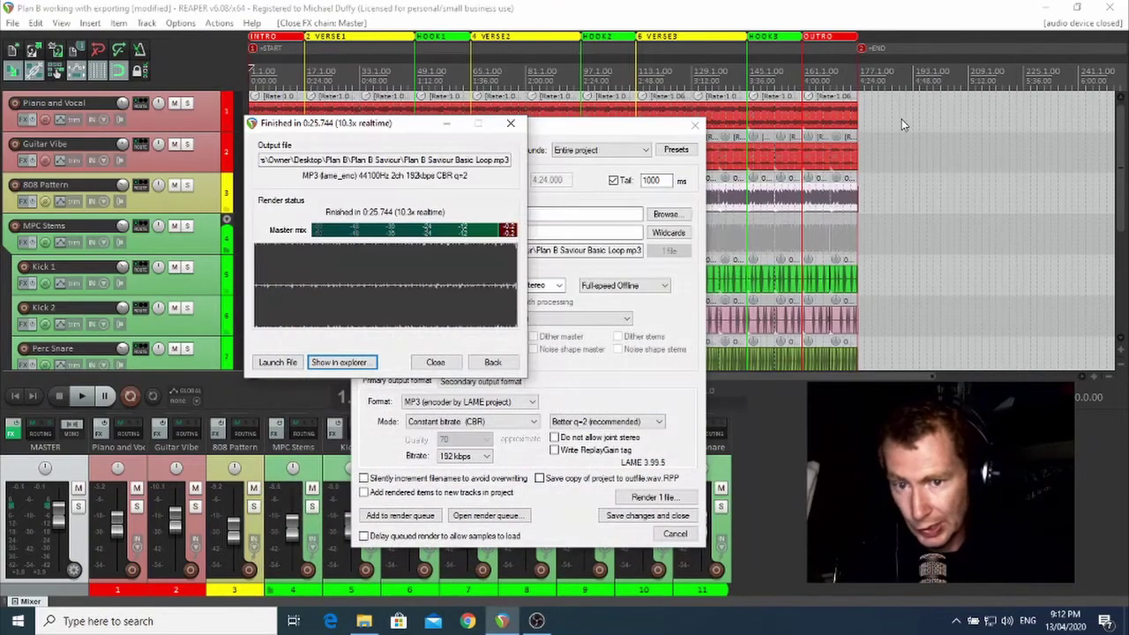